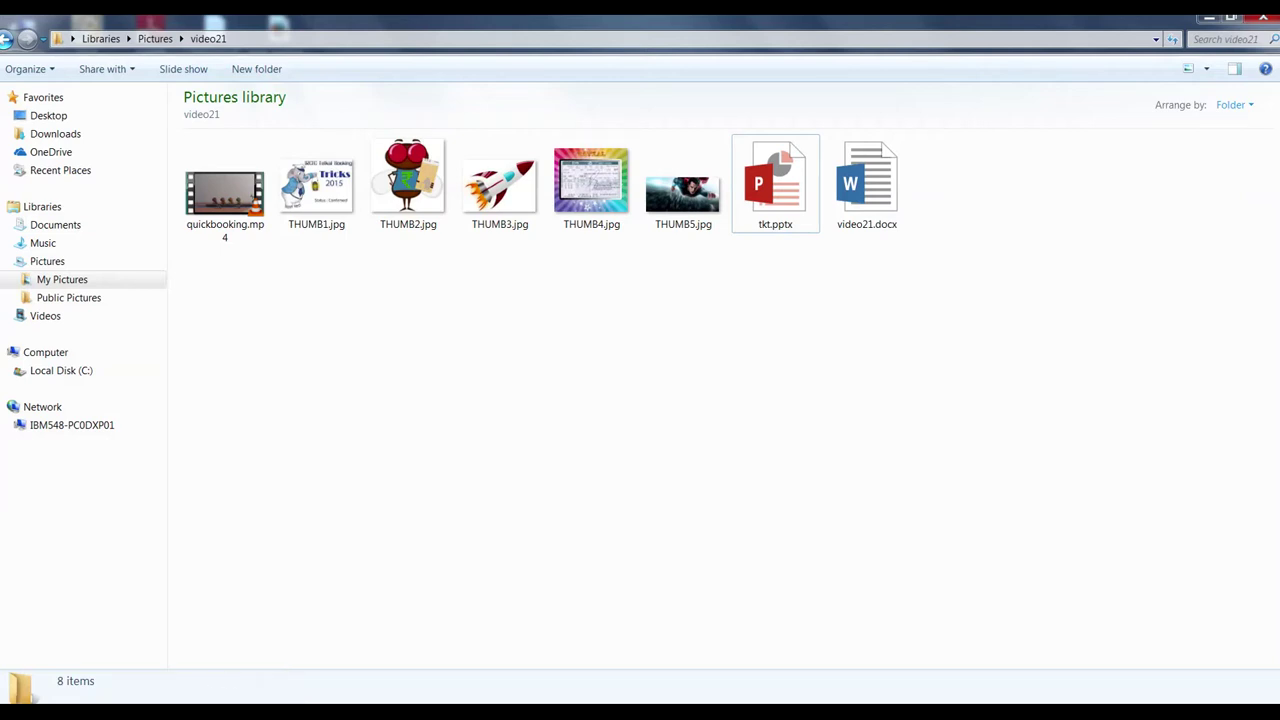
- Launch Chrome and open its Settings page from the main menu
key("Return")
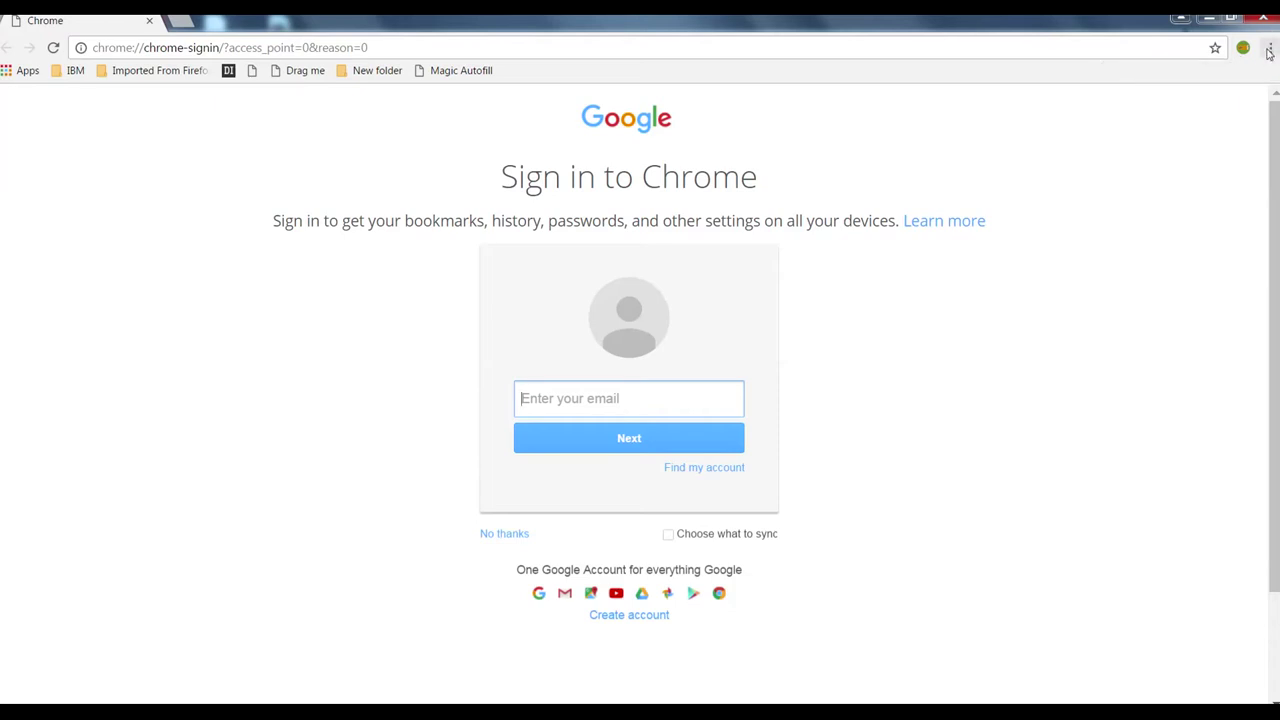
left_click(1269, 48)
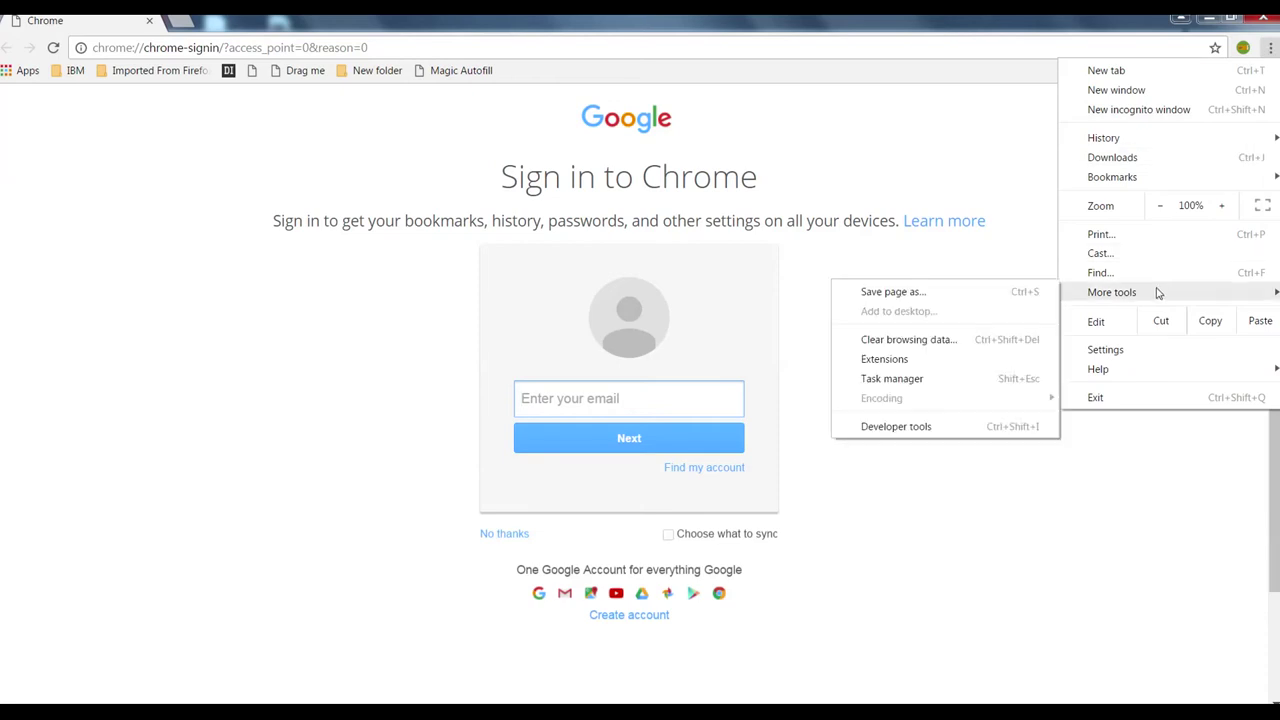
left_click(1105, 350)
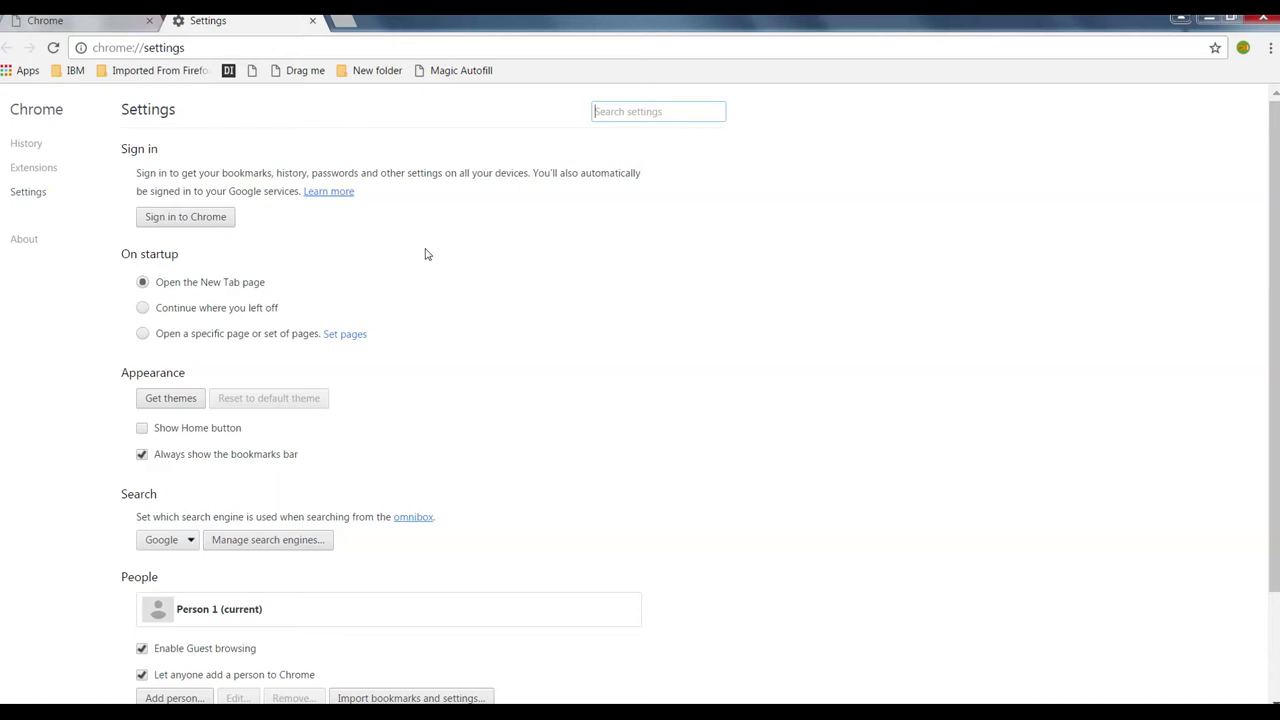
- Go to Extensions in Settings and scroll down to reach the Chrome Web Store link
left_click(45, 175)
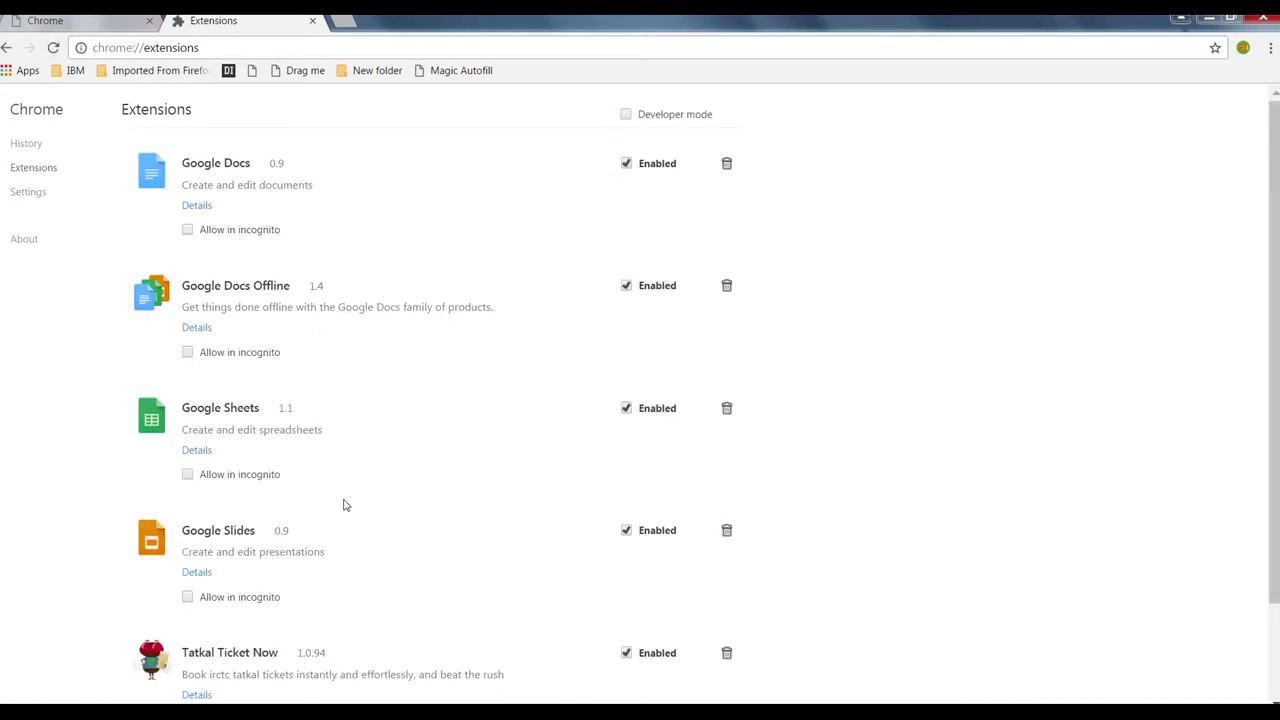
scroll(348, 510, "down", 1)
scroll(348, 510, "down", 1)
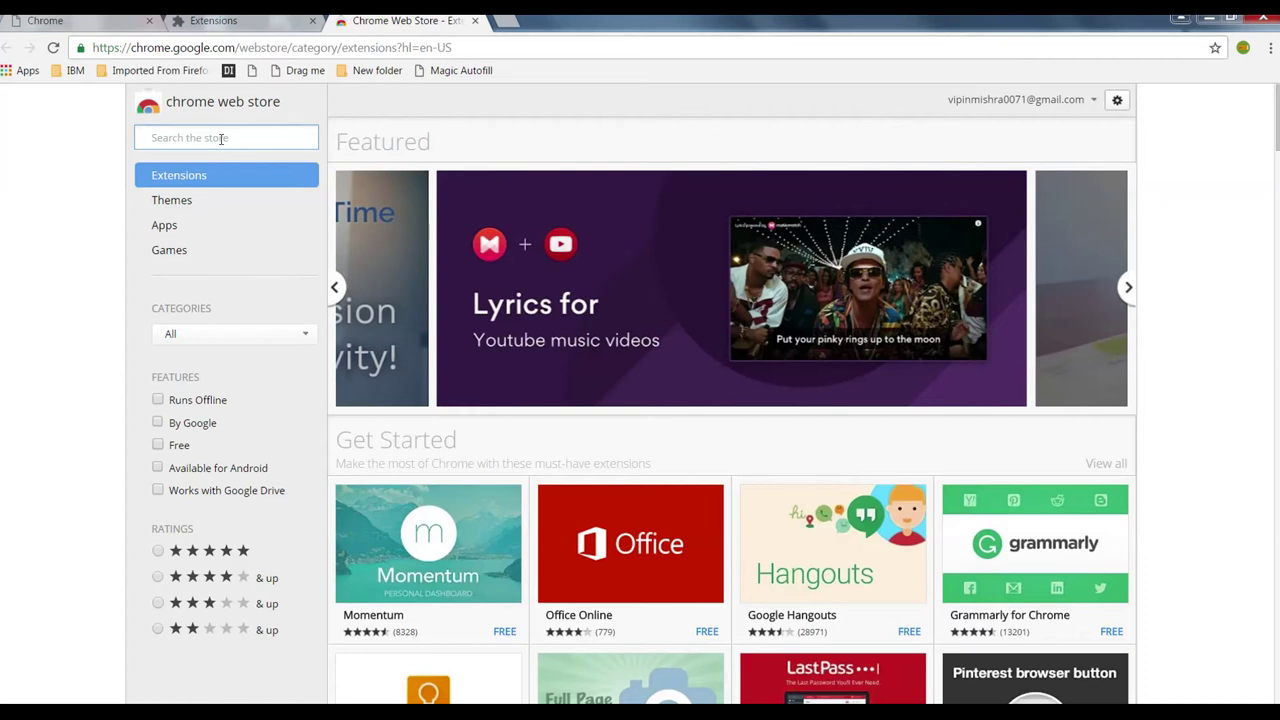
- Search the Chrome Web Store for 'makkhi' extensions
type("makkh")
key("Return")
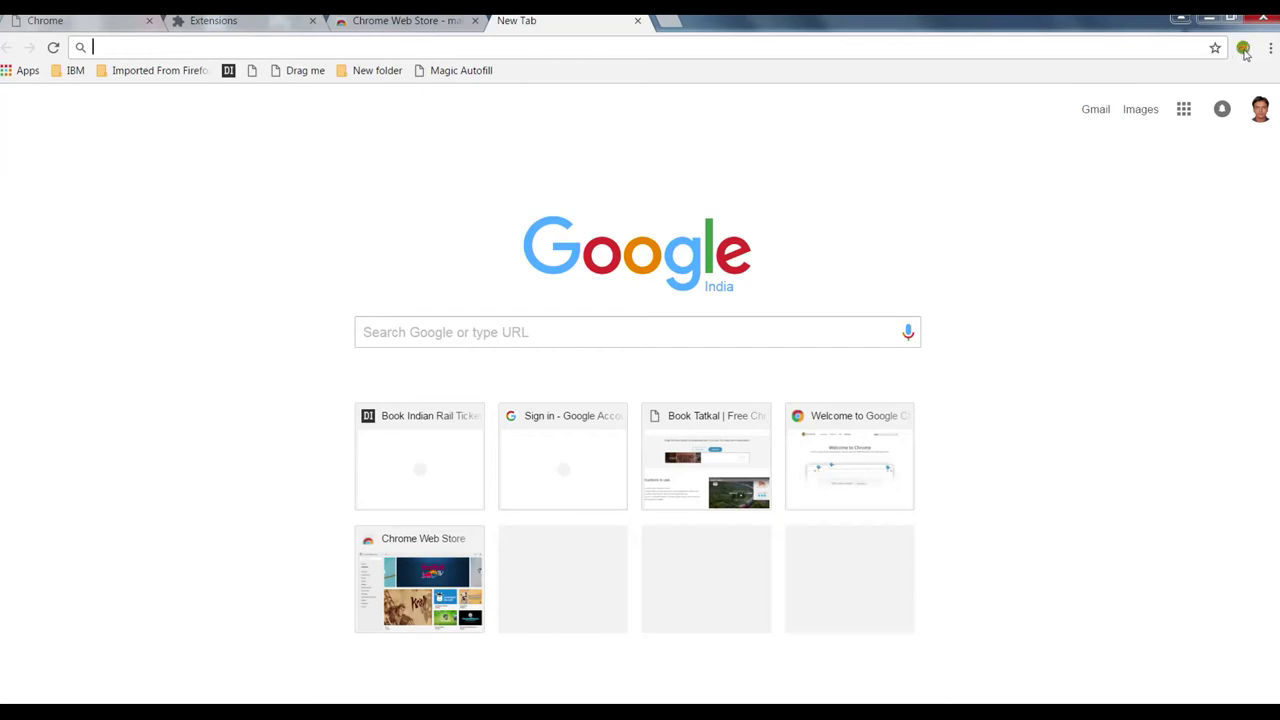
- Stop the running TatkalNow booking and reopen its popup
left_click(1244, 50)
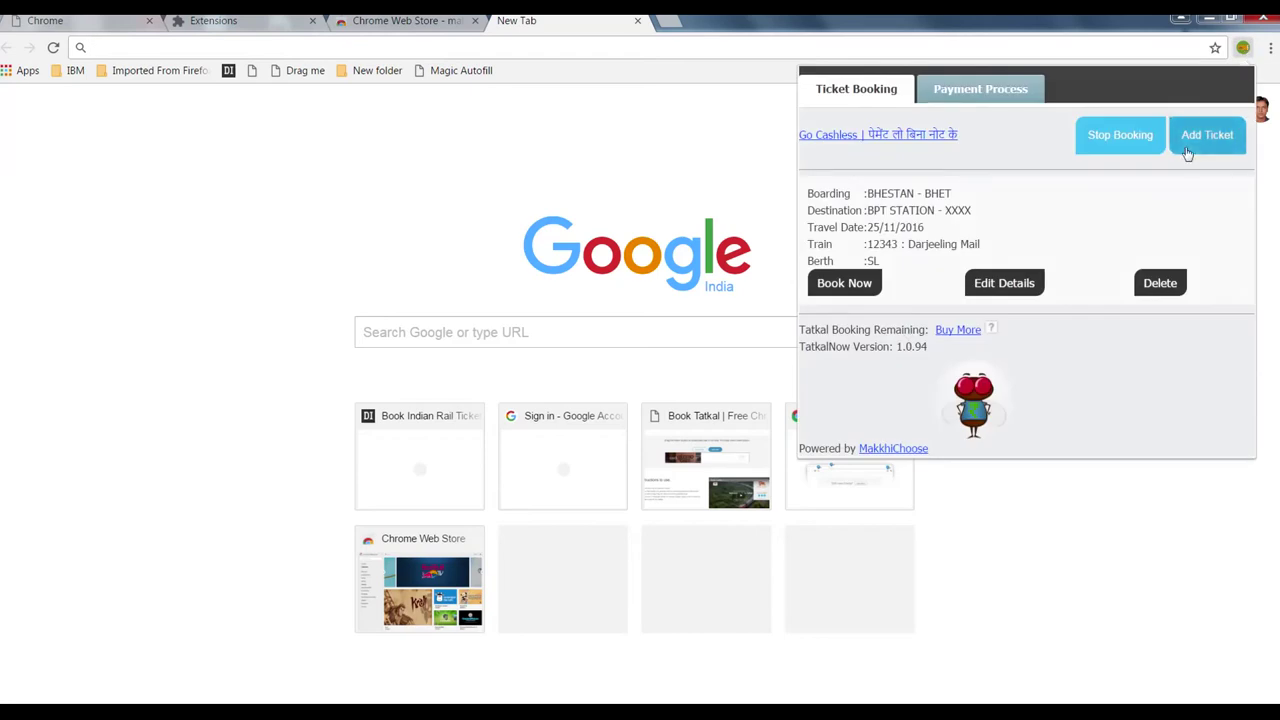
left_click(1112, 148)
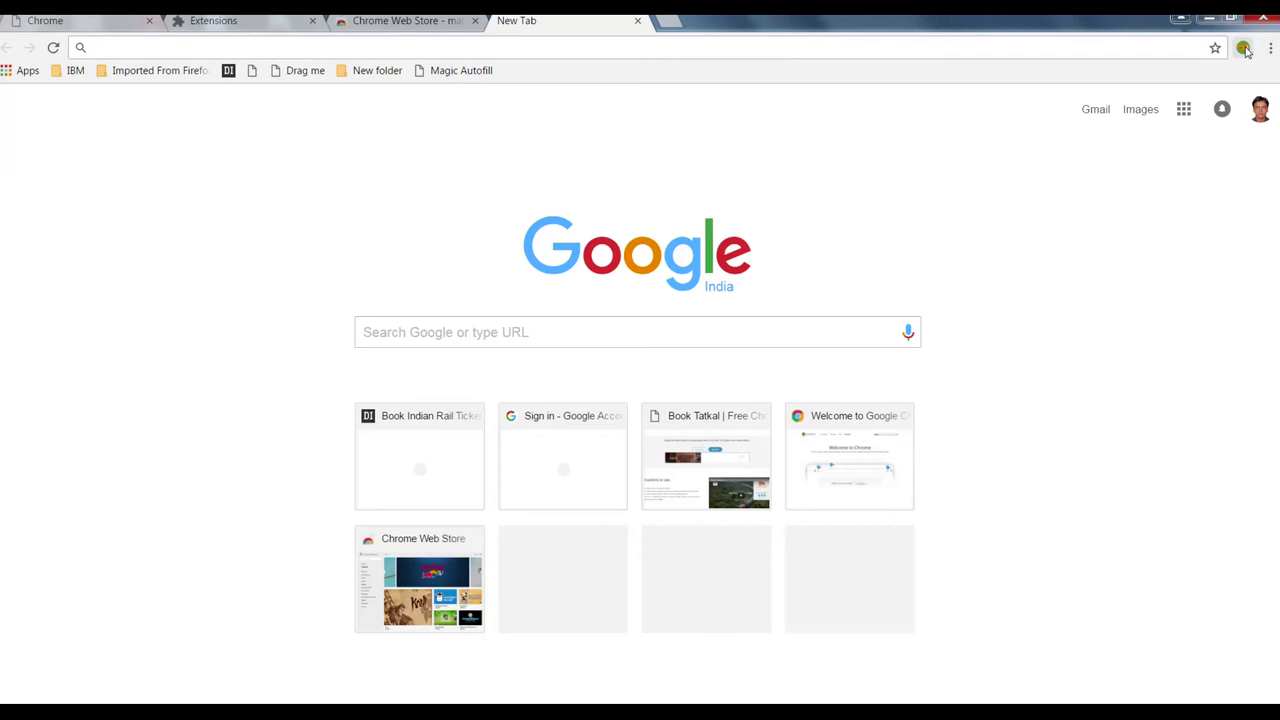
left_click(1243, 48)
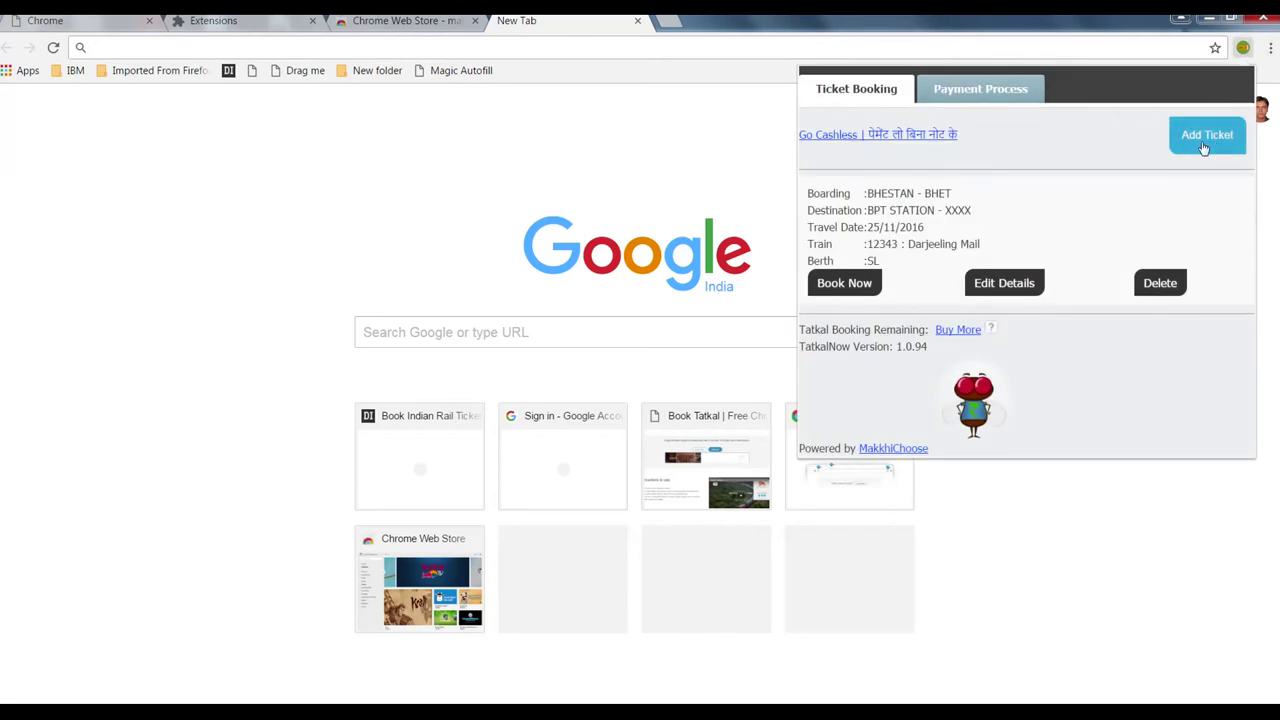
left_click(1203, 149)
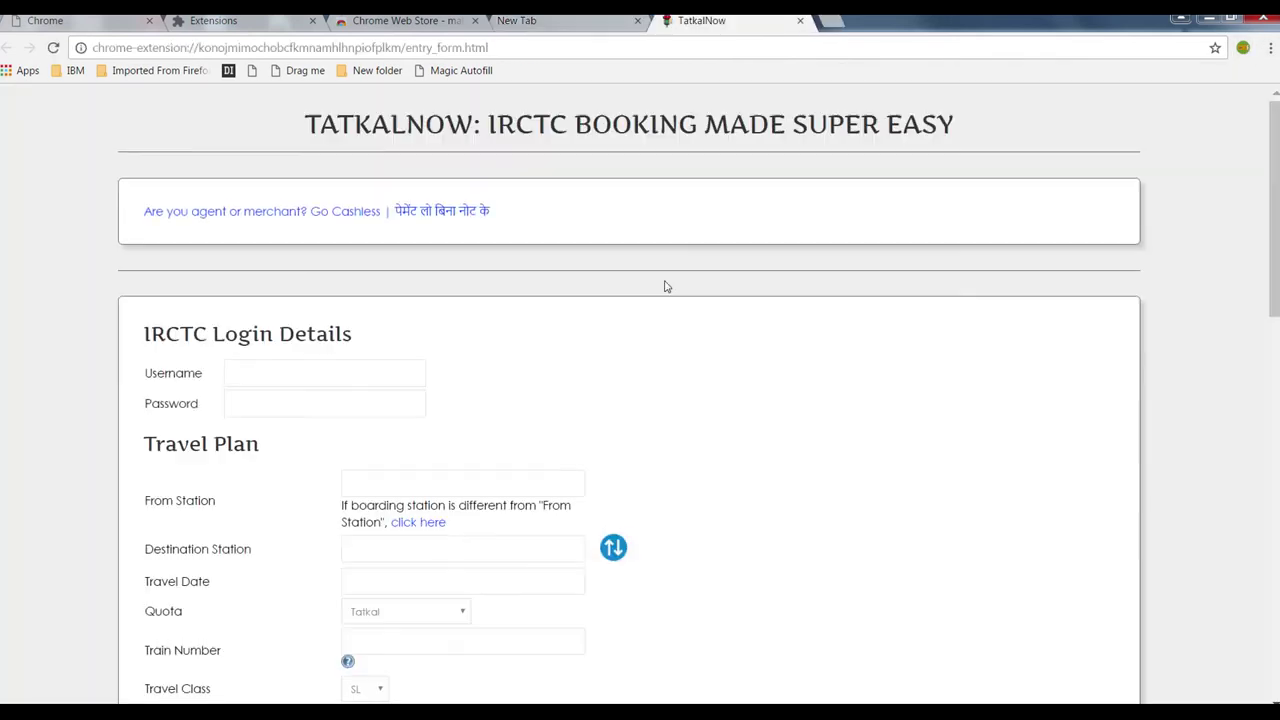
scroll(655, 289, "down", 1)
scroll(655, 289, "down", 2)
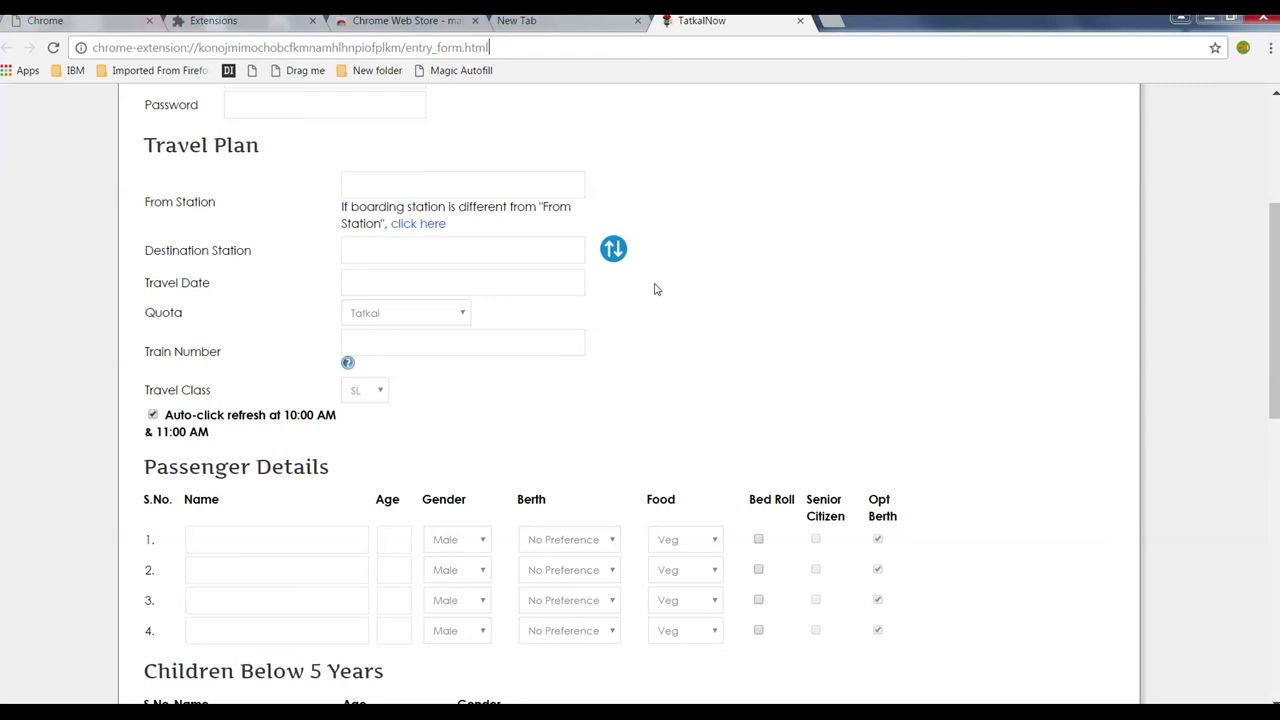
scroll(655, 289, "down", 1)
scroll(655, 289, "down", 2)
scroll(655, 289, "down", 1)
scroll(655, 289, "down", 2)
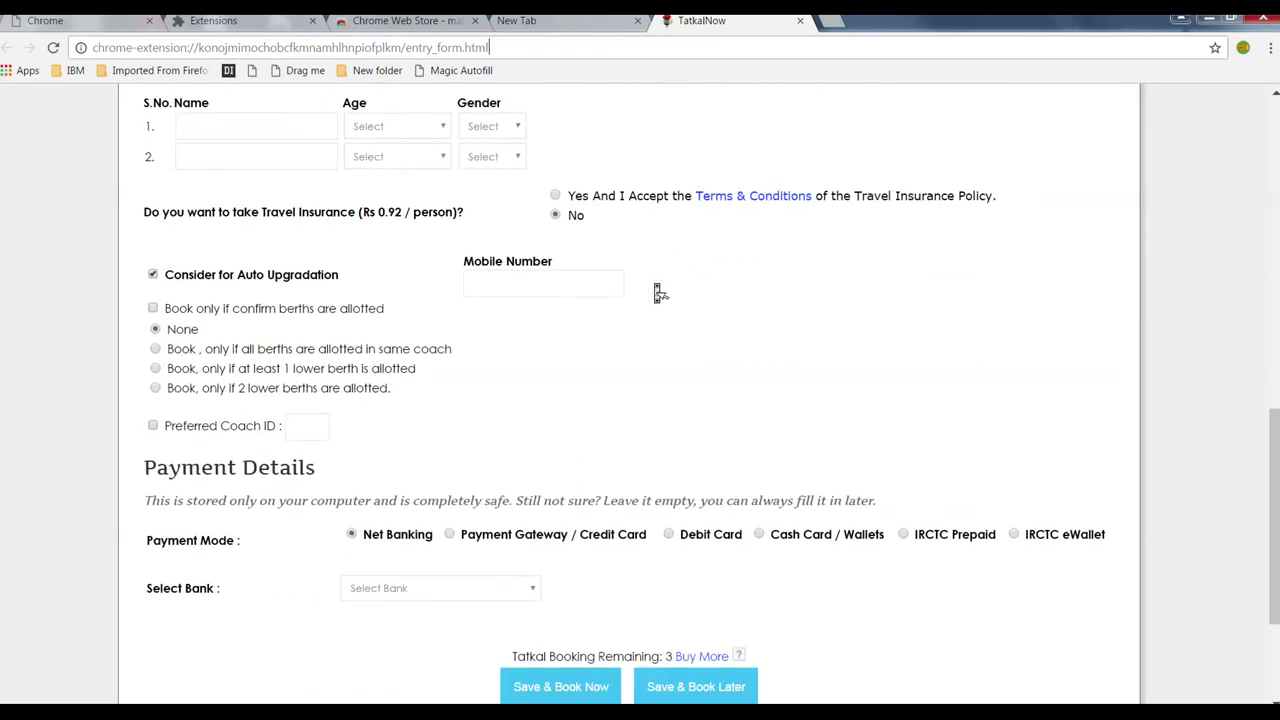
scroll(655, 289, "up", 1)
scroll(655, 289, "up", 3)
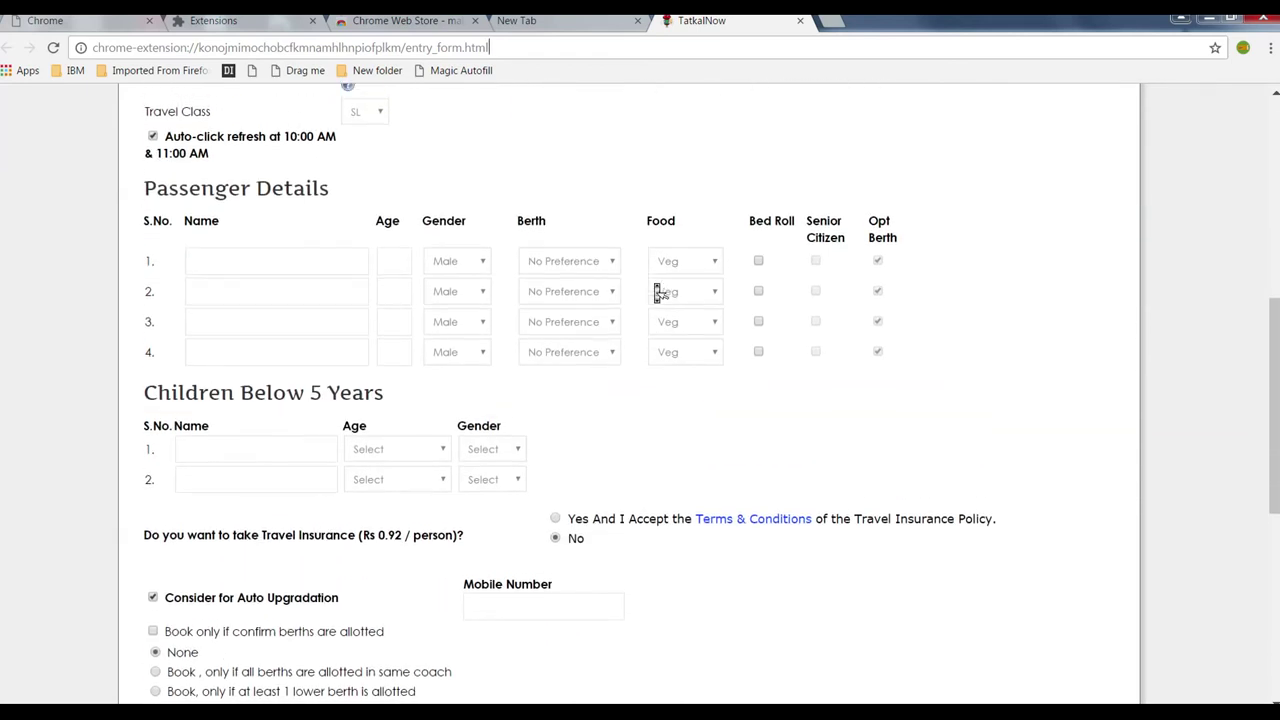
scroll(655, 289, "up", 4)
scroll(655, 289, "up", 1)
scroll(655, 289, "up", 1)
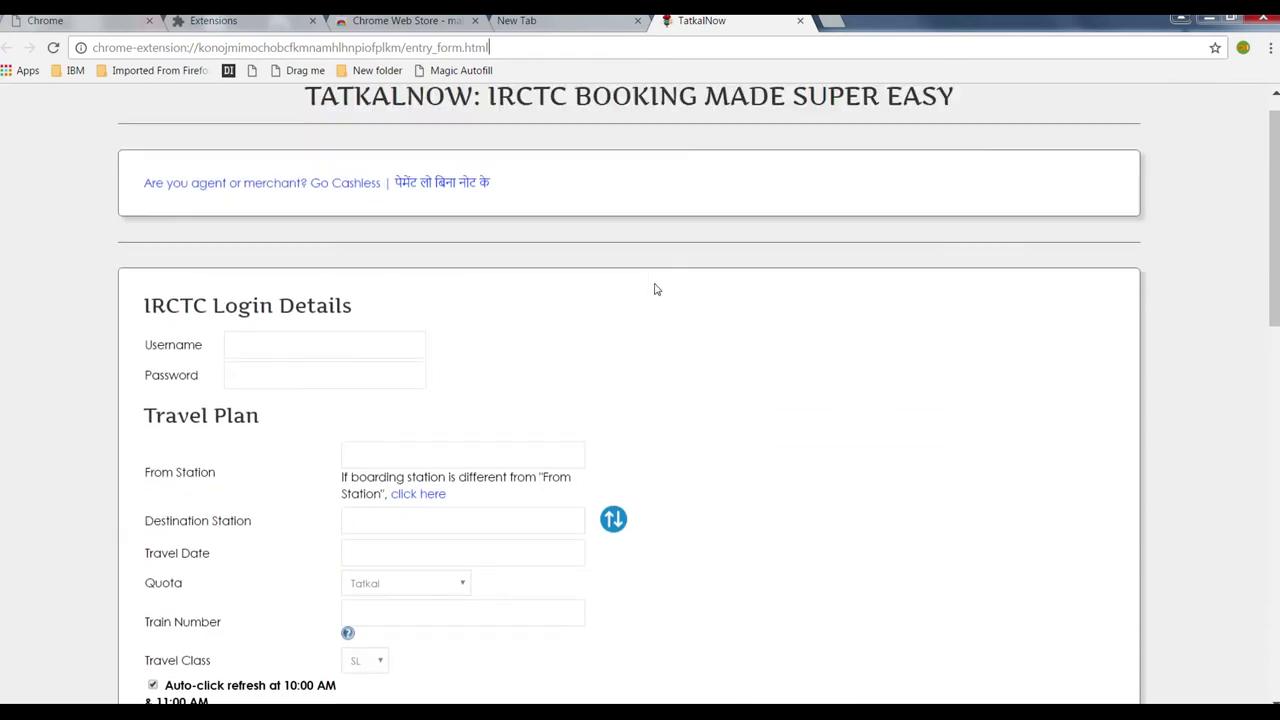
scroll(655, 289, "down", 2)
scroll(655, 289, "down", 1)
scroll(658, 291, "down", 3)
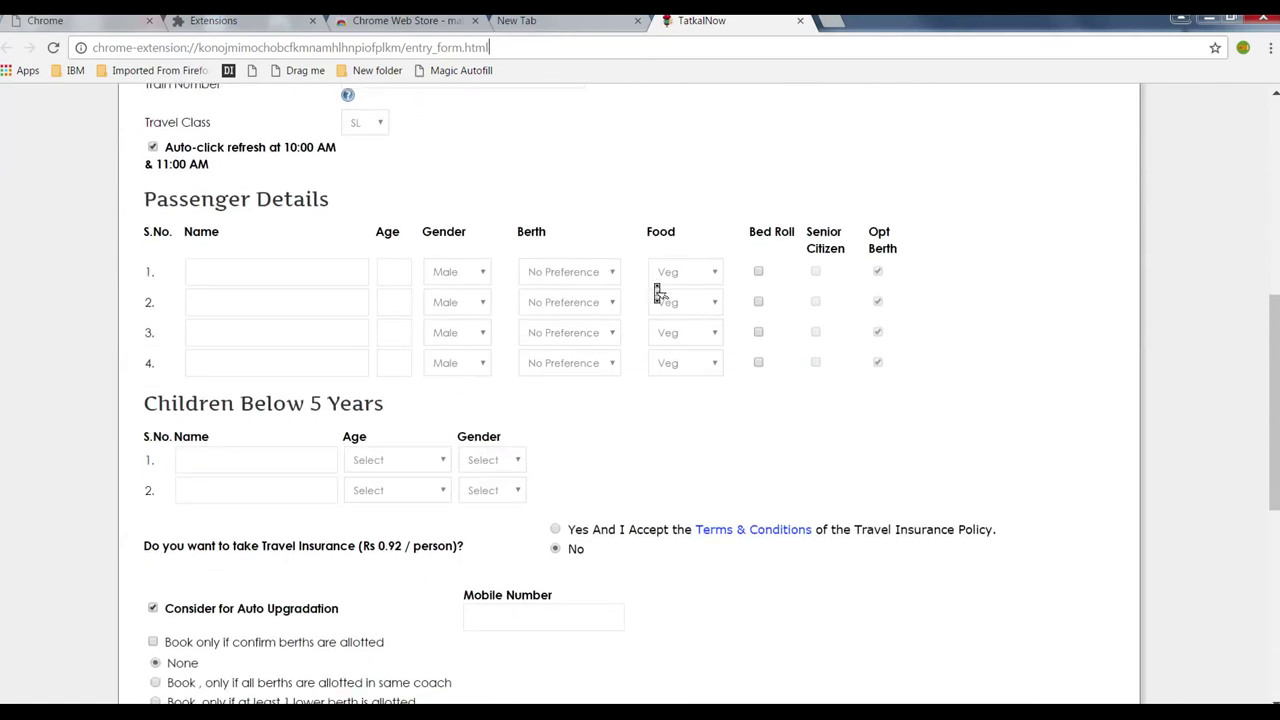
scroll(658, 291, "down", 3)
scroll(658, 291, "down", 1)
scroll(658, 291, "down", 3)
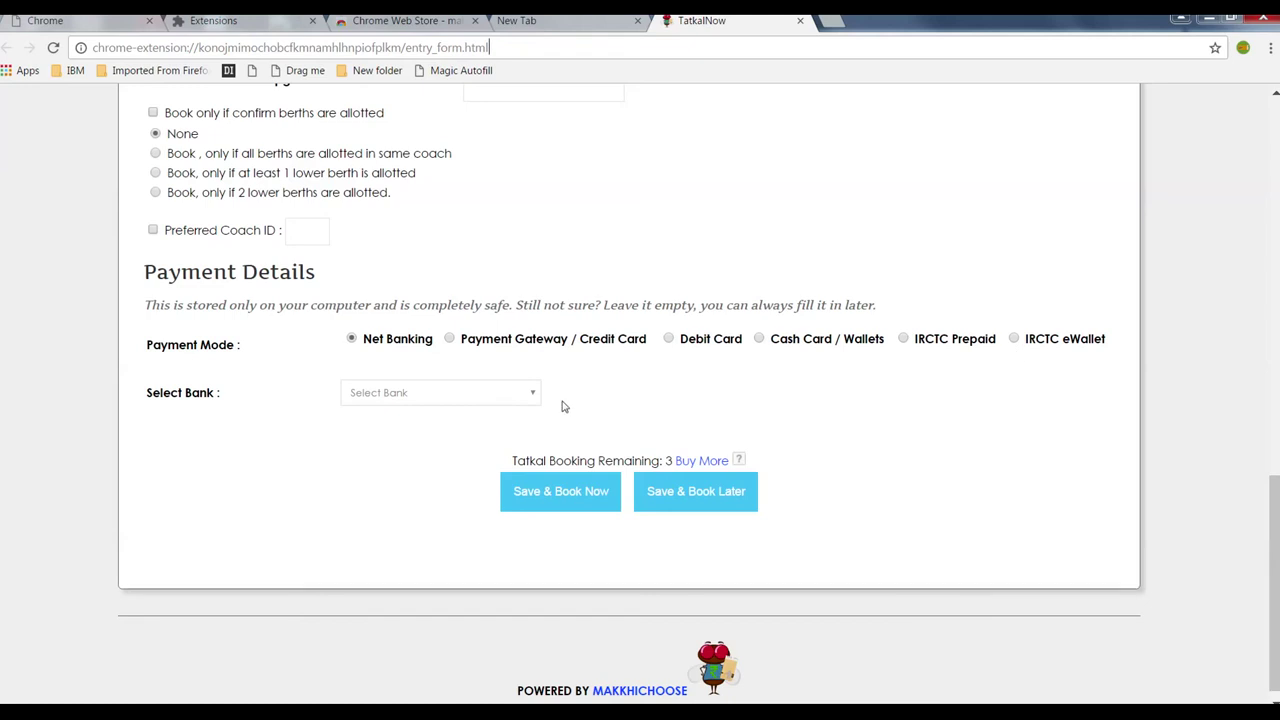
- Choose Payment Gateway / Credit Card as payment mode and scroll to the card fields
left_click(450, 340)
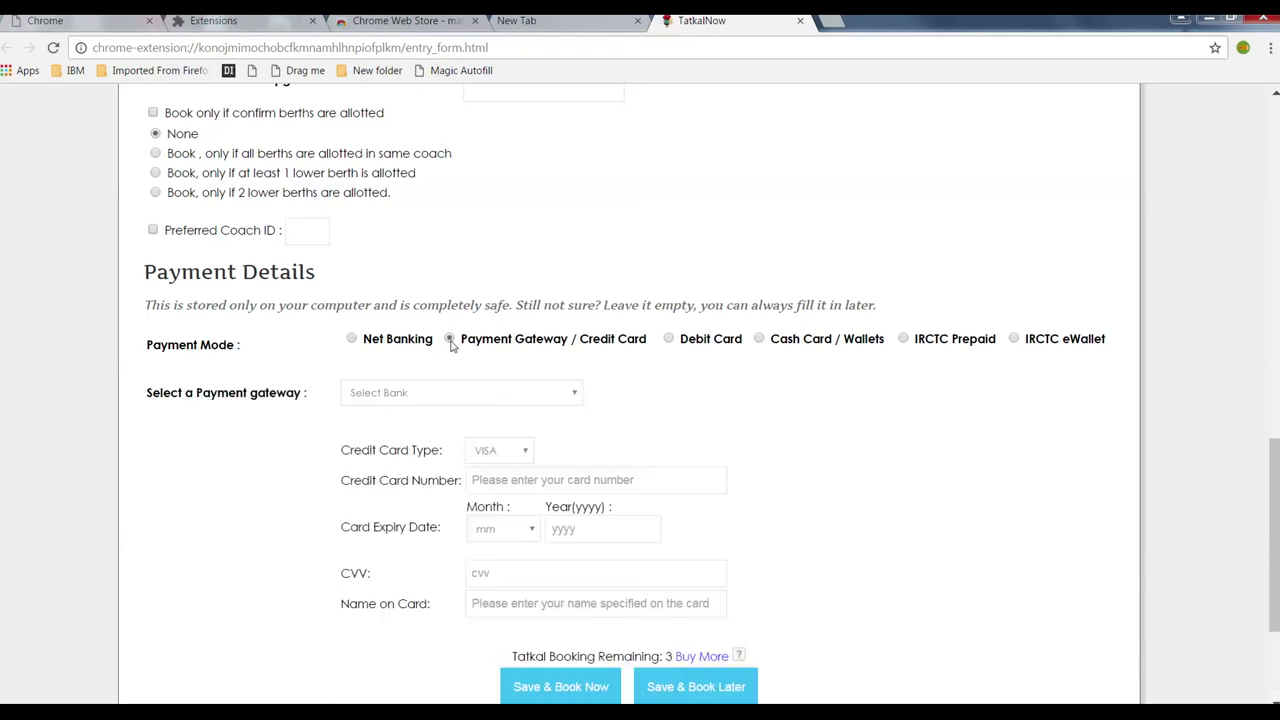
scroll(812, 455, "down", 1)
scroll(812, 455, "down", 1)
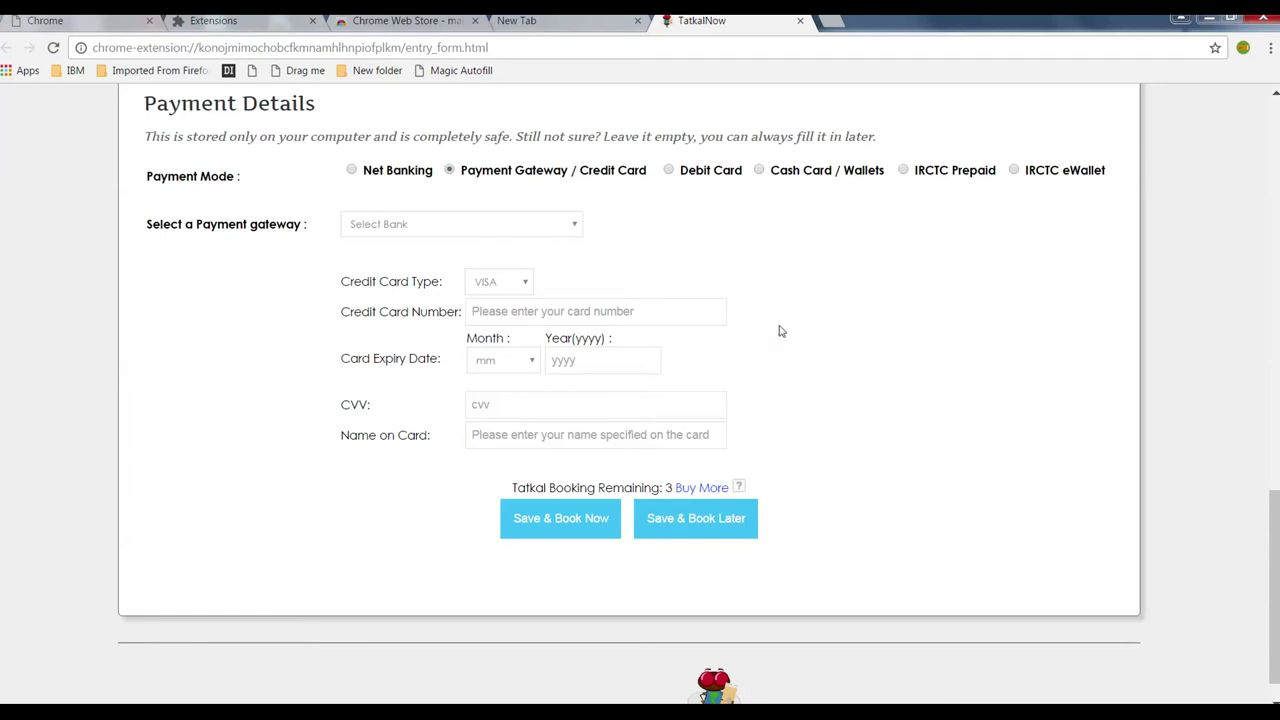
scroll(781, 331, "down", 1)
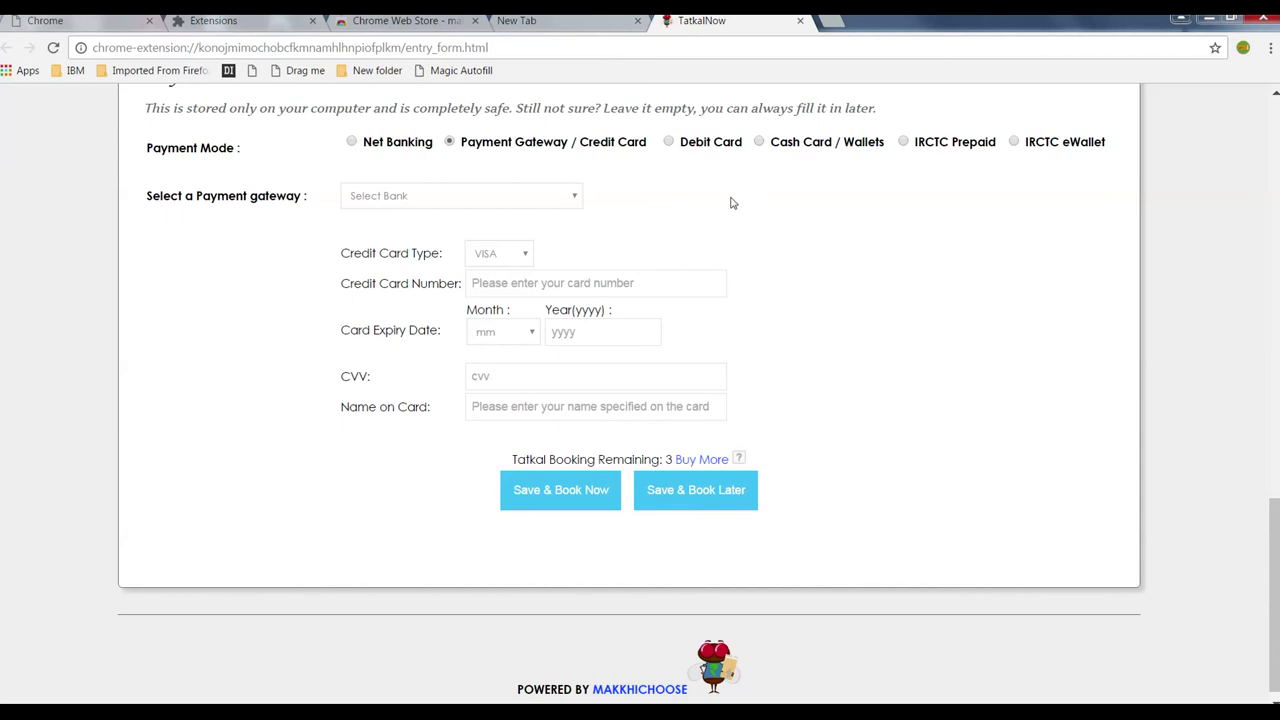
- Save the ticket to book later, dismissing the missing From Station warning
left_click(692, 507)
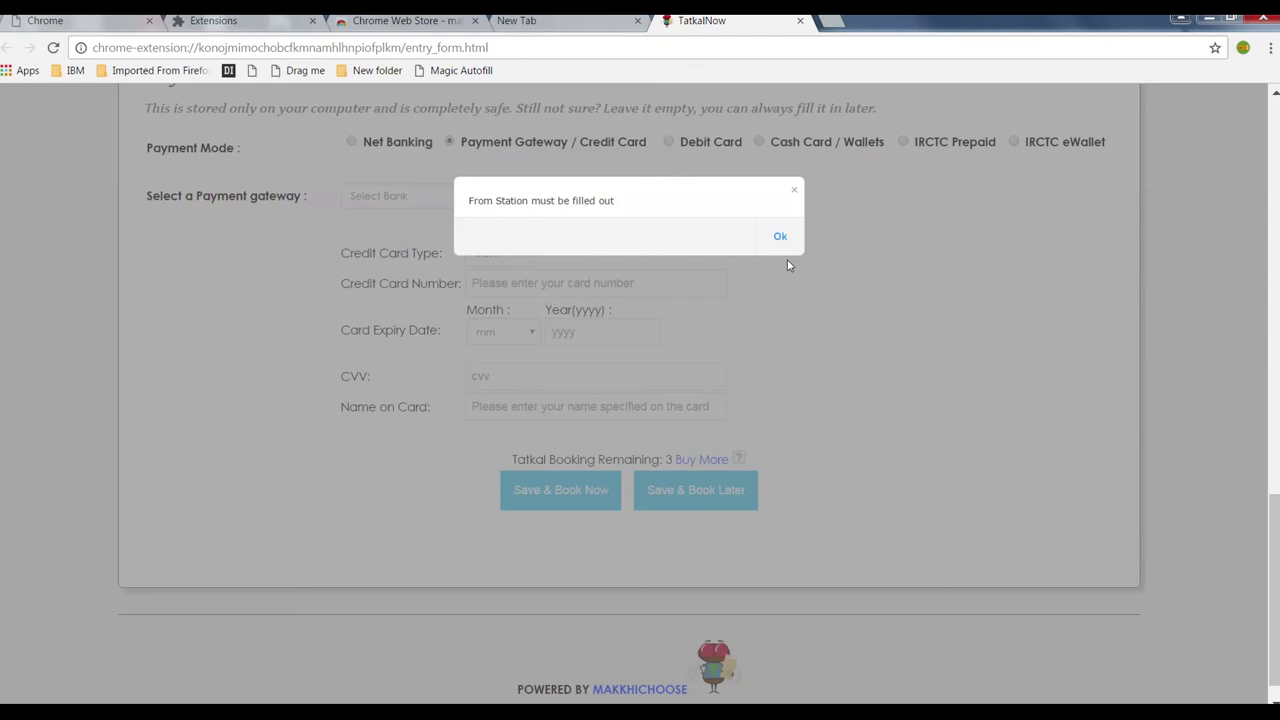
left_click(779, 239)
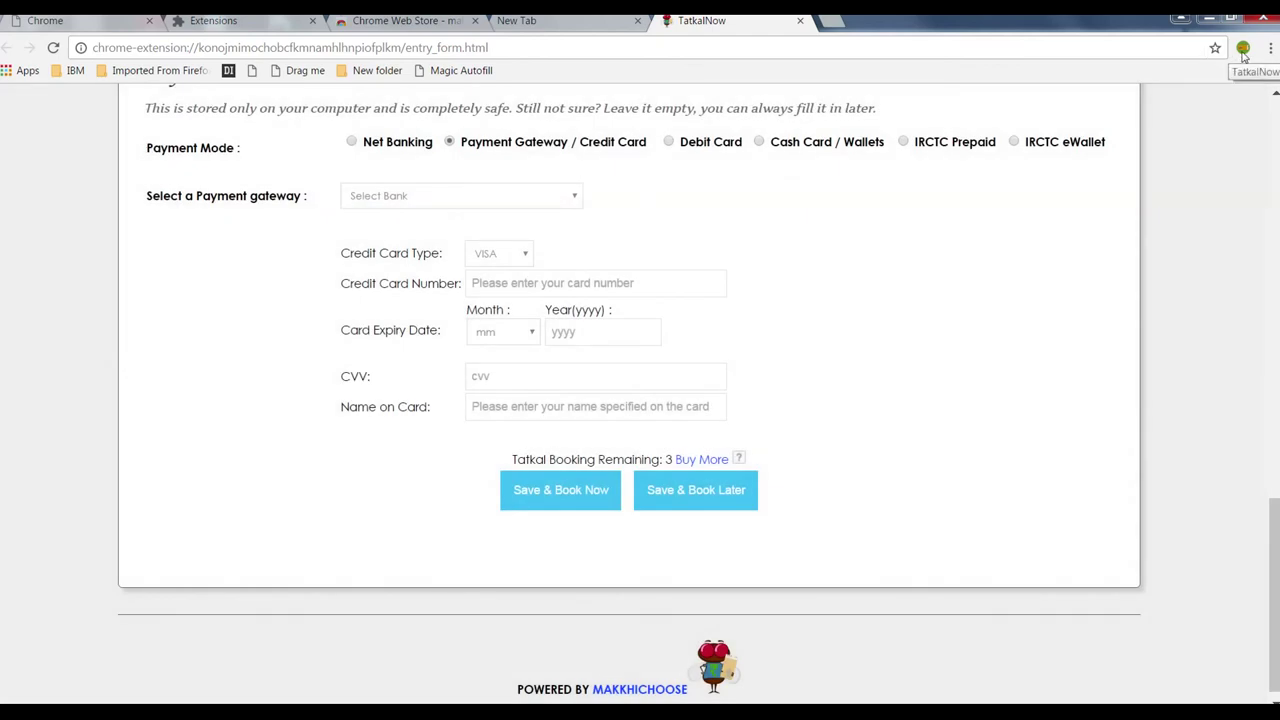
- Start Book Now on the saved Darjeeling Mail ticket from the TatkalNow popup
left_click(1243, 48)
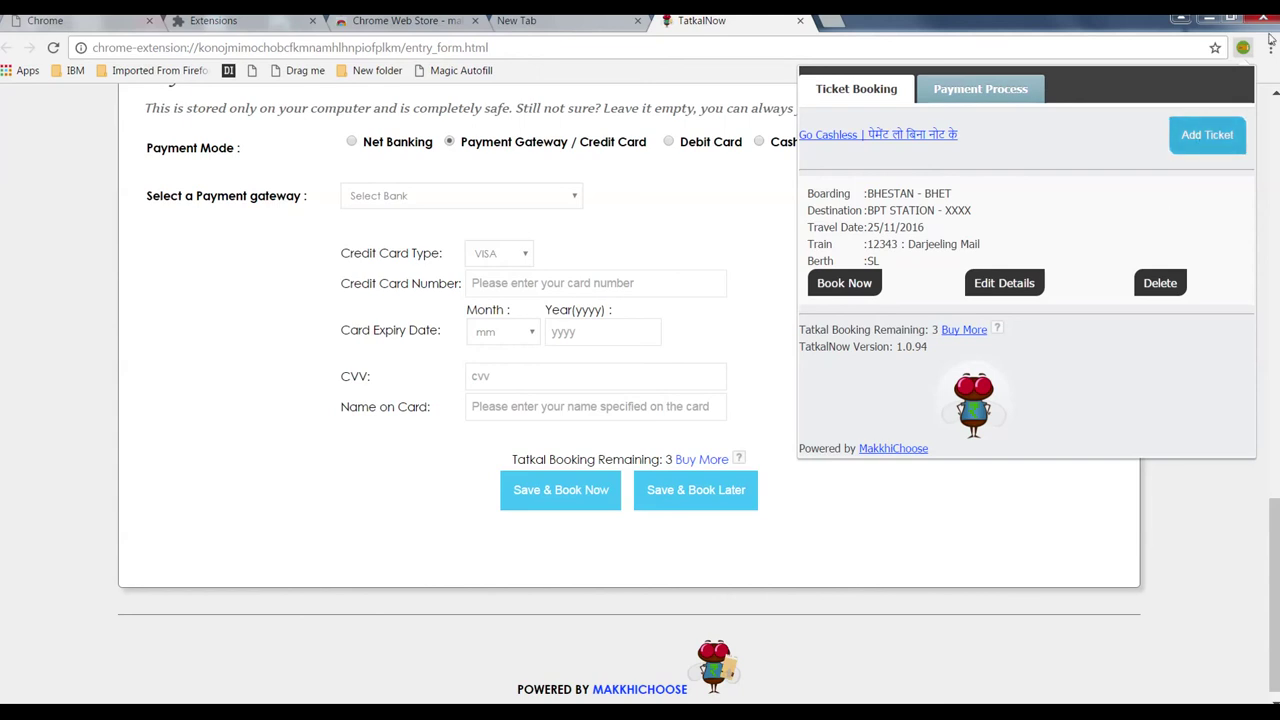
left_click(838, 290)
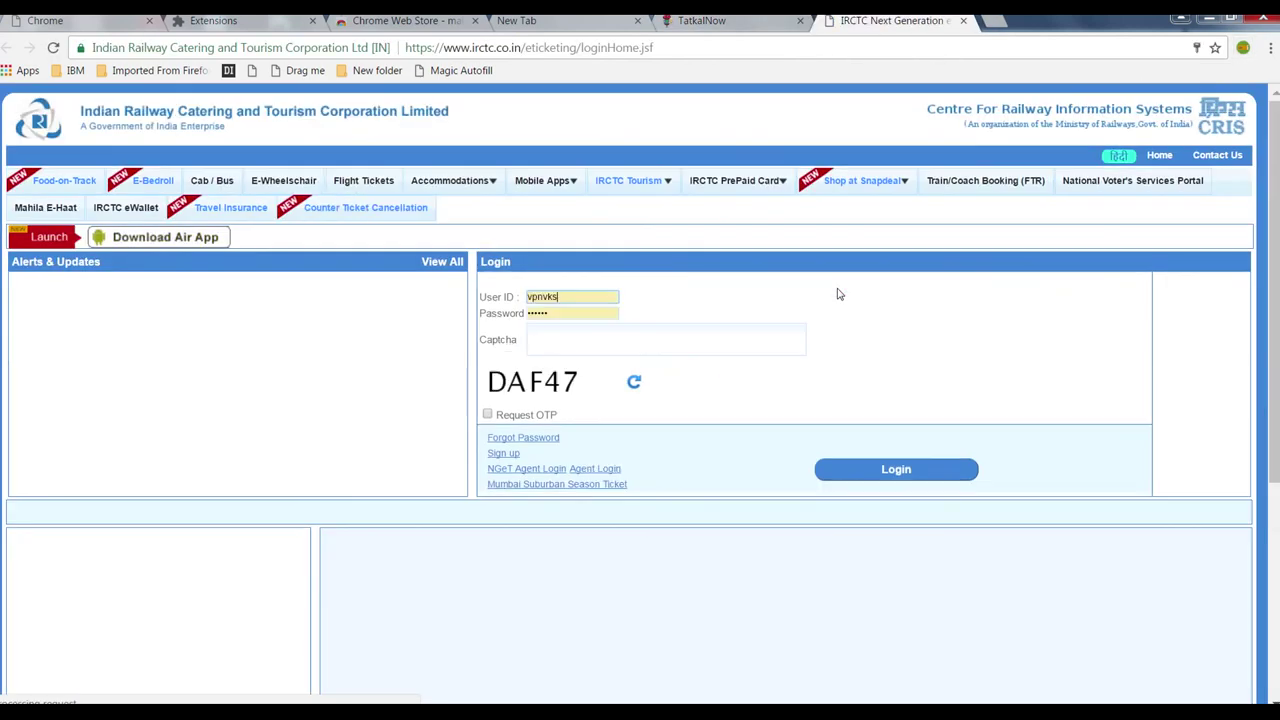
- Focus the Captcha field on the prefilled IRCTC login page, again after it reloads
left_click(564, 335)
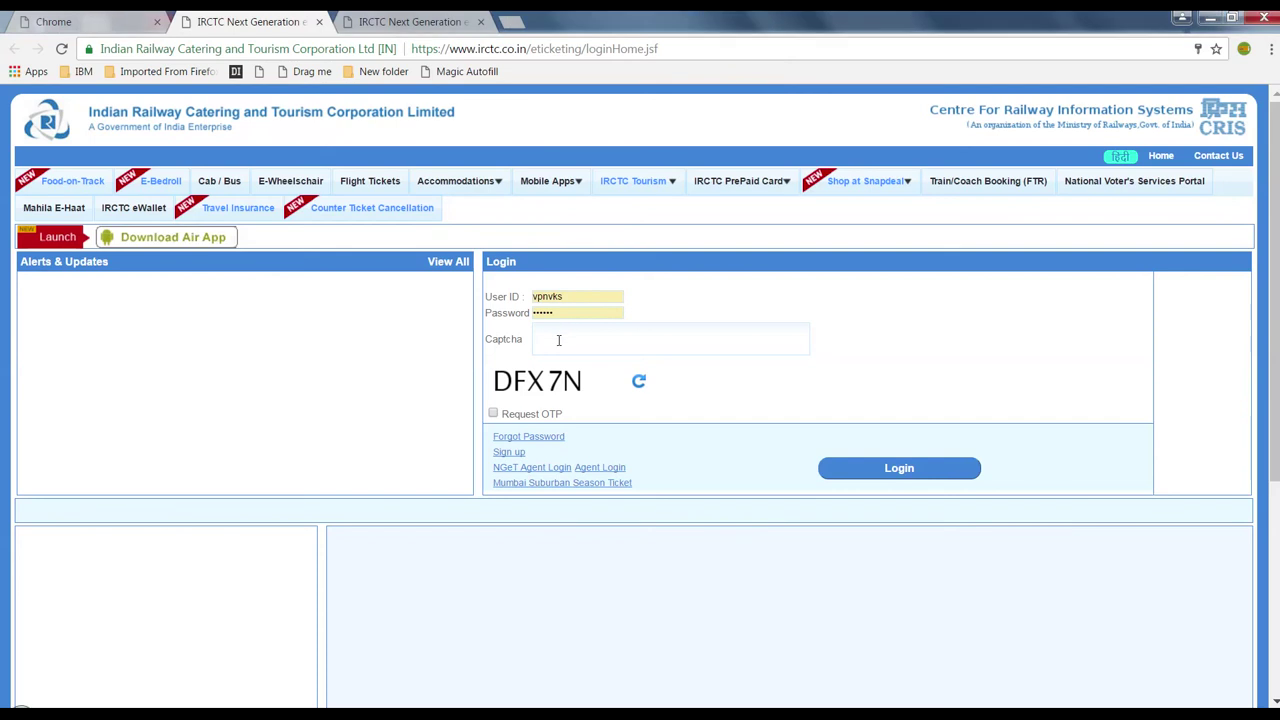
left_click(558, 340)
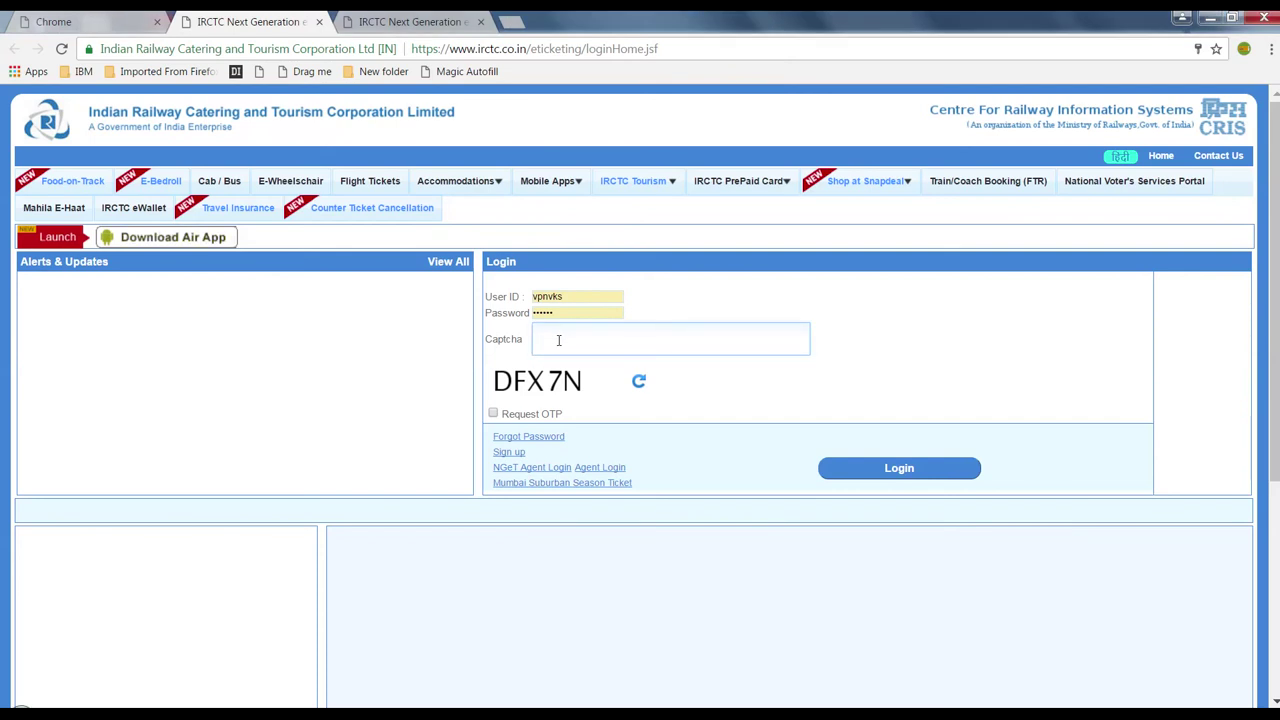